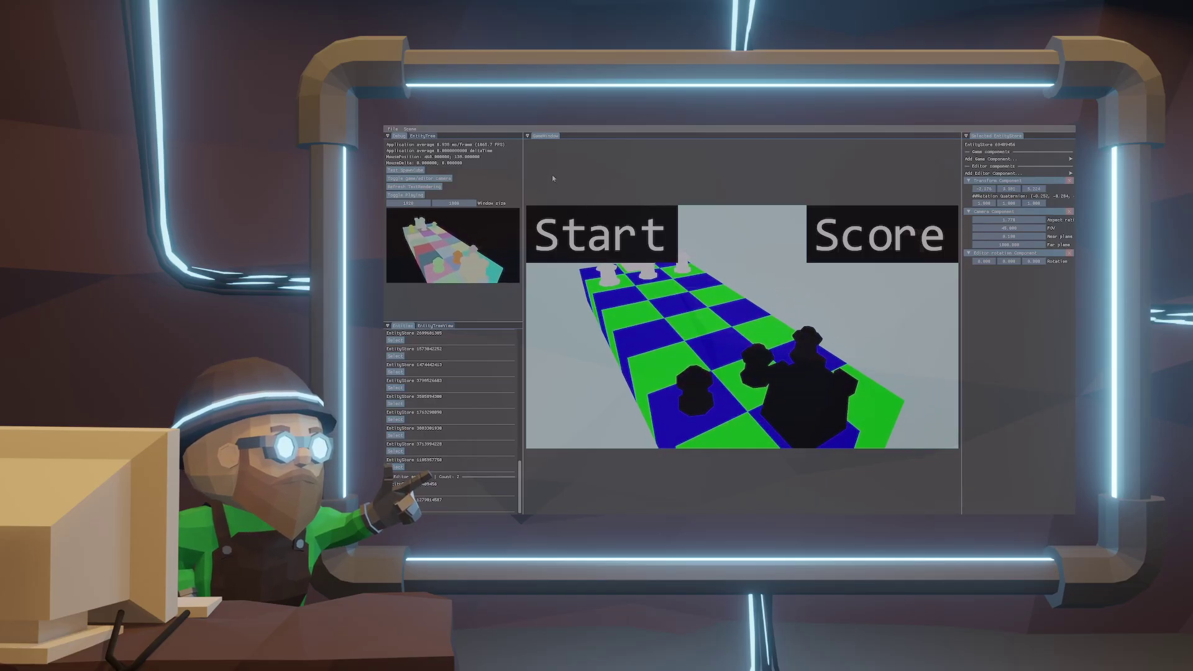
scroll(552, 174, "down", 5)
scroll(552, 174, "up", 2)
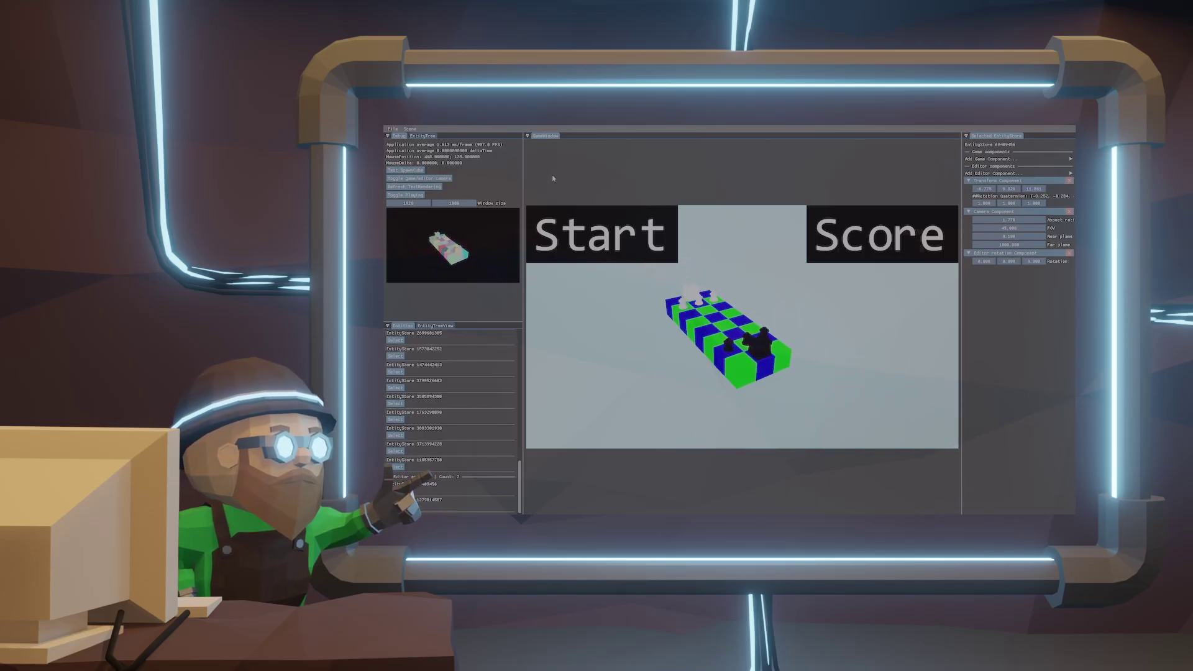
scroll(552, 174, "up", 2)
scroll(552, 174, "up", 3)
scroll(552, 174, "up", 2)
scroll(762, 328, "up", 2)
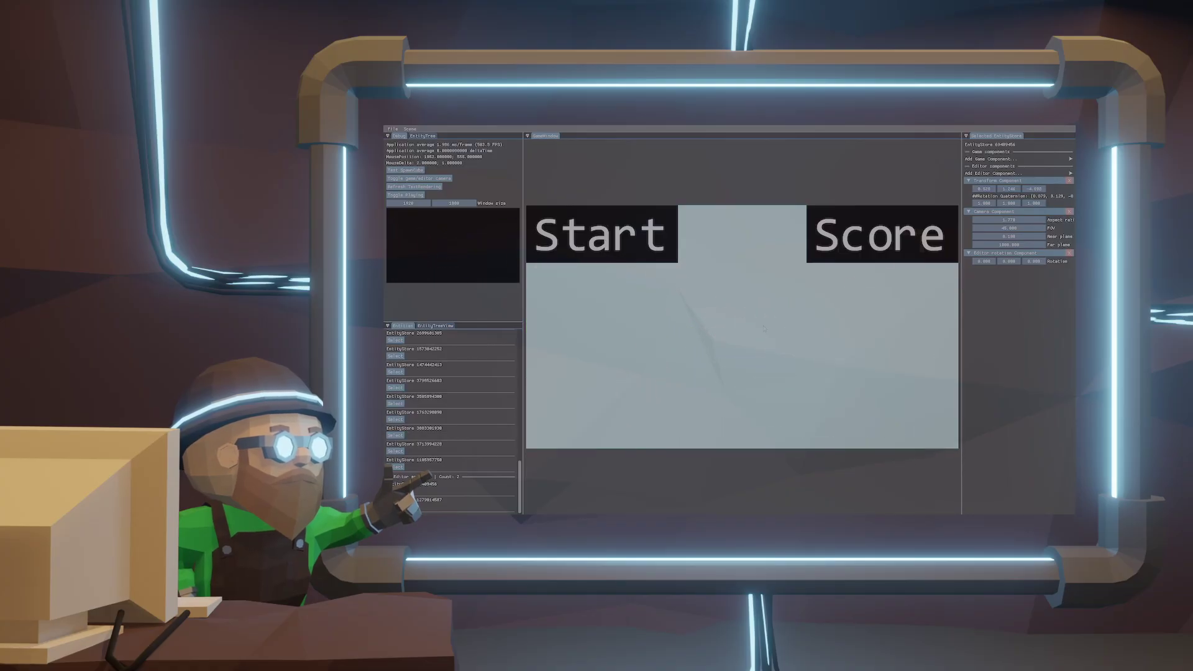
scroll(763, 327, "down", 3)
scroll(764, 327, "down", 3)
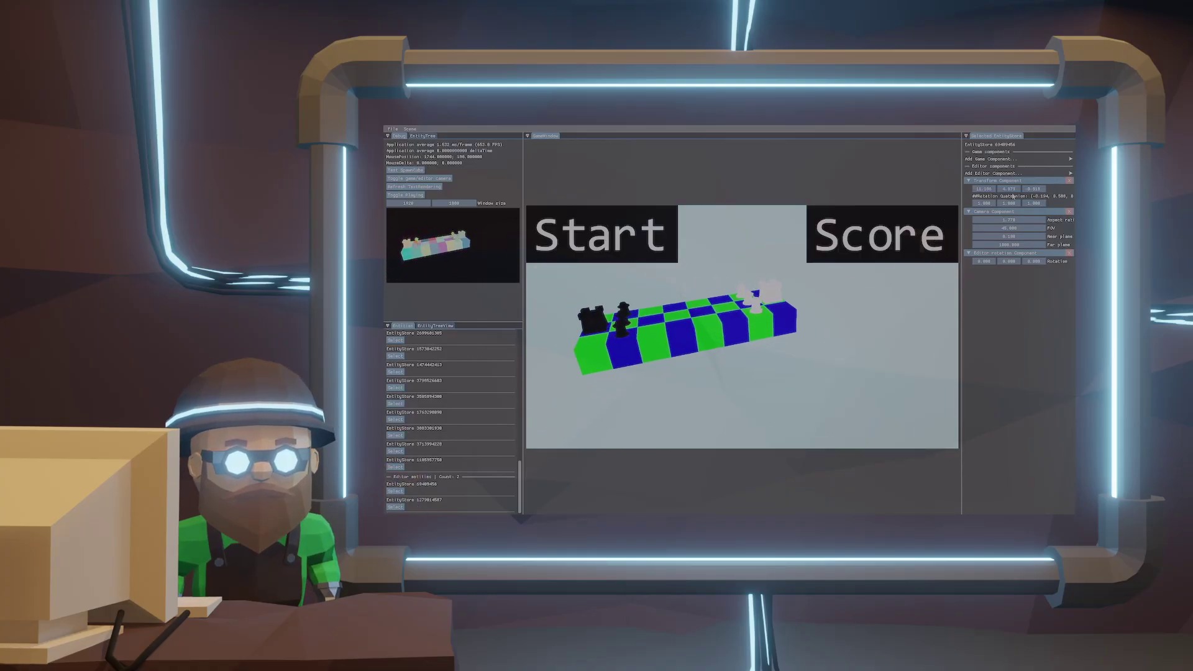